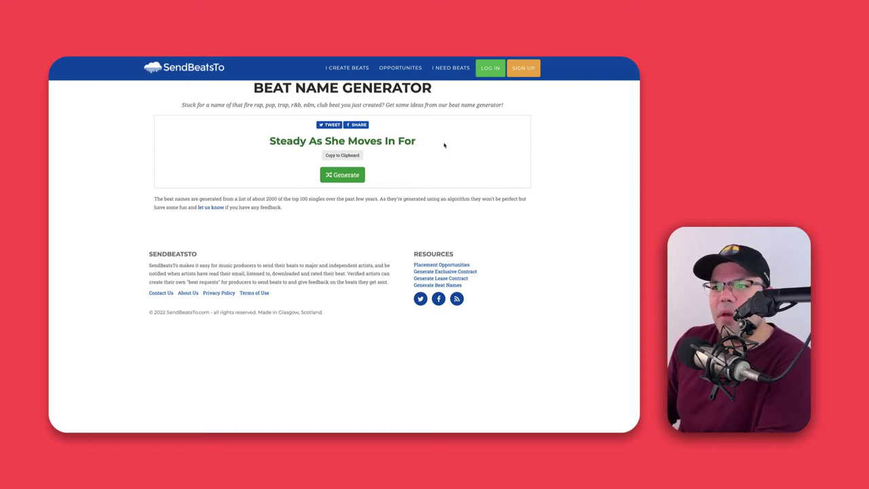
Generate several new random beat names with the beat name generator to find a project name
left_click(345, 177)
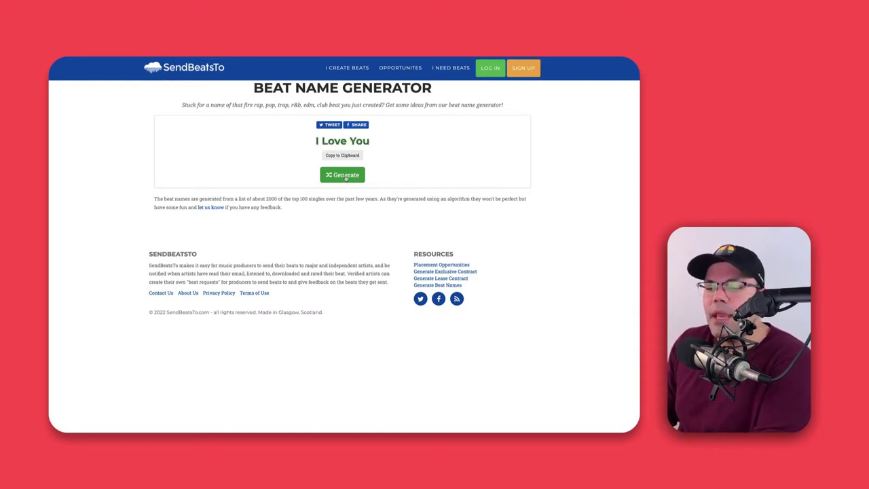
left_click(345, 178)
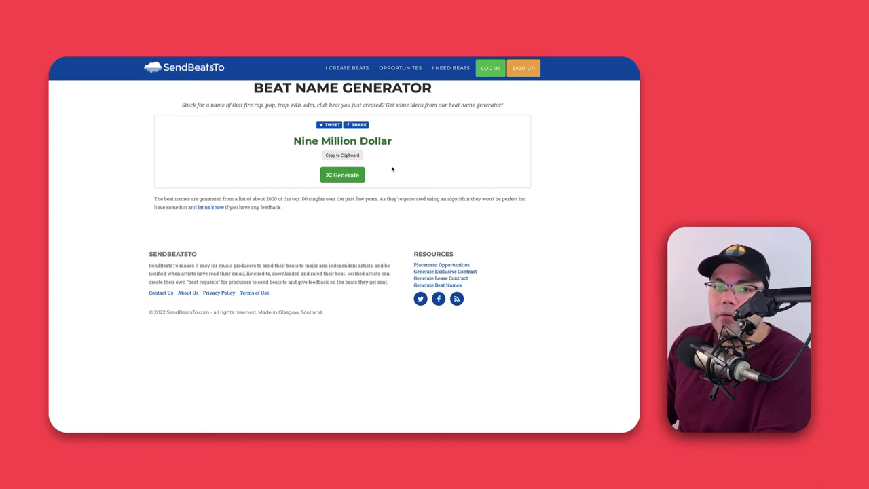
left_click(353, 177)
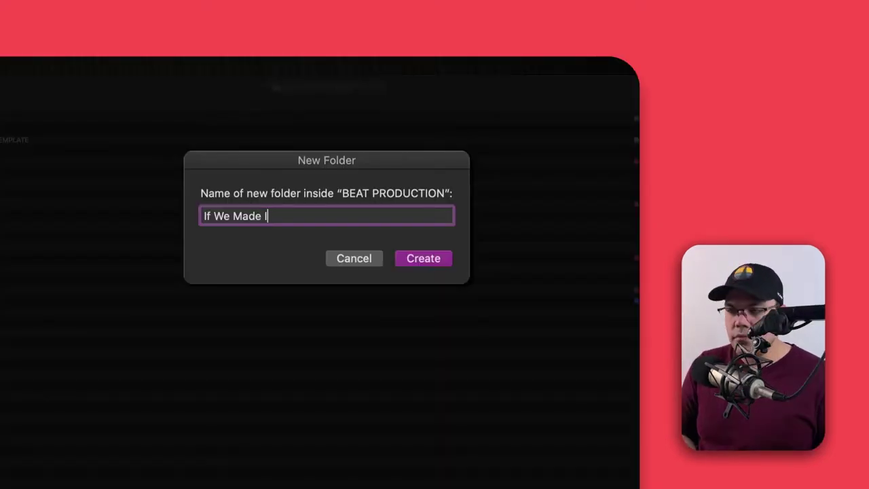
Create a folder named "If We Made It [ERS]" inside BEAT PRODUCTION and open it as the project location
type("[]")
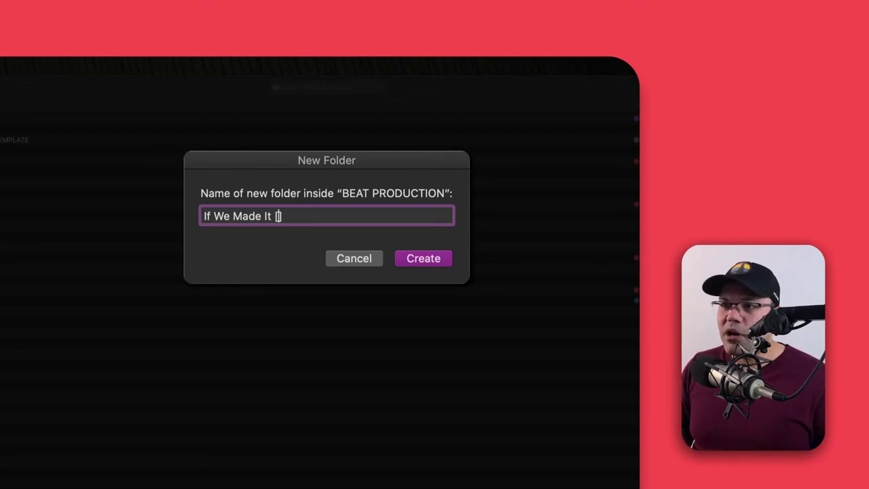
type("ERS")
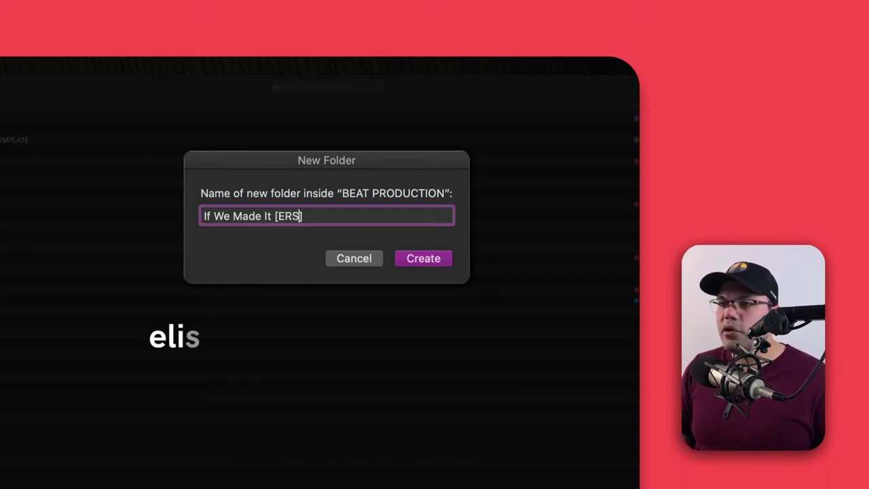
left_click(422, 259)
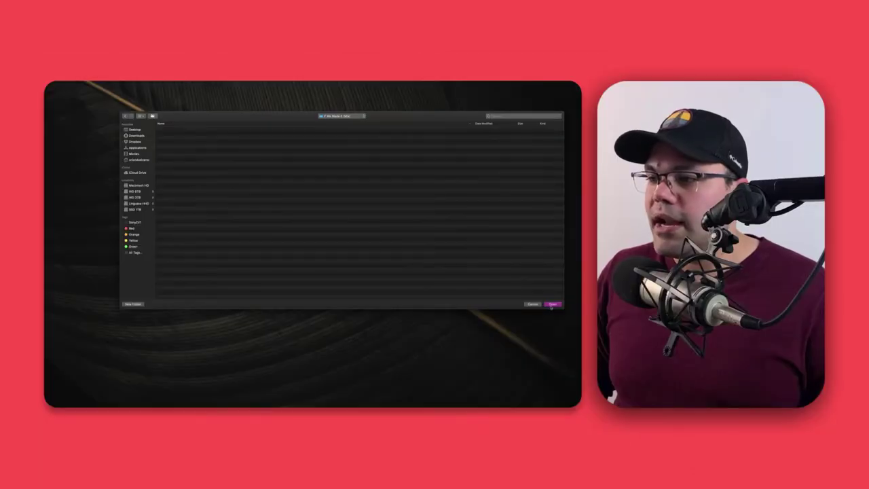
left_click(553, 302)
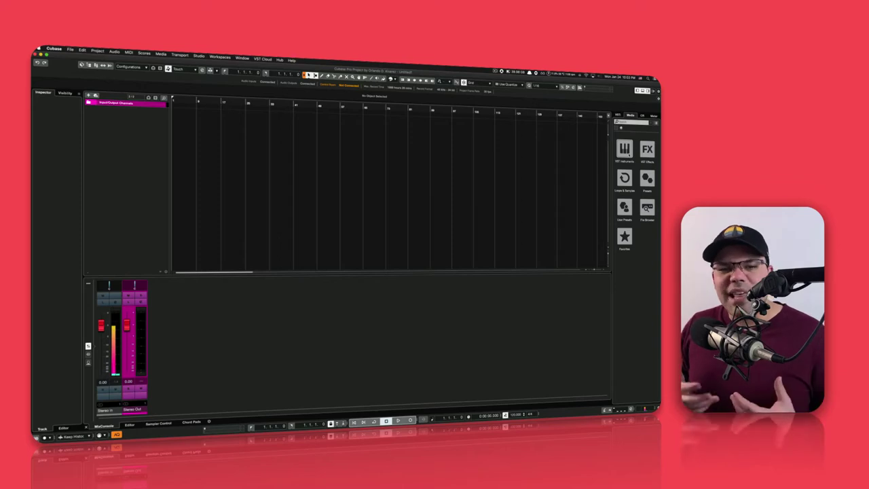
Show the VST Instruments collection in the media browser
left_click(634, 159)
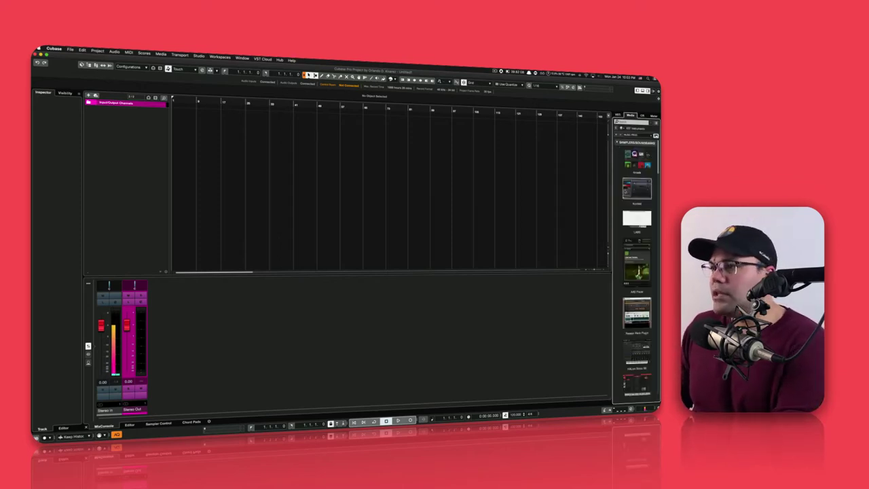
left_click(620, 129)
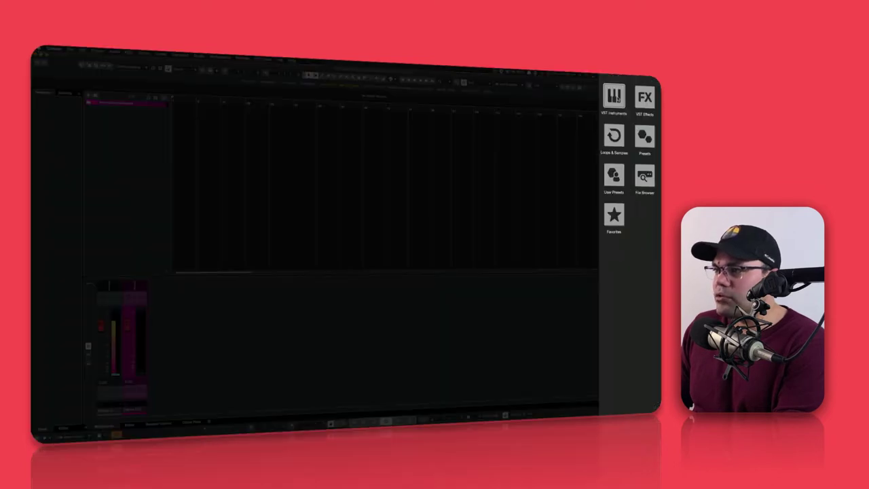
left_click(624, 150)
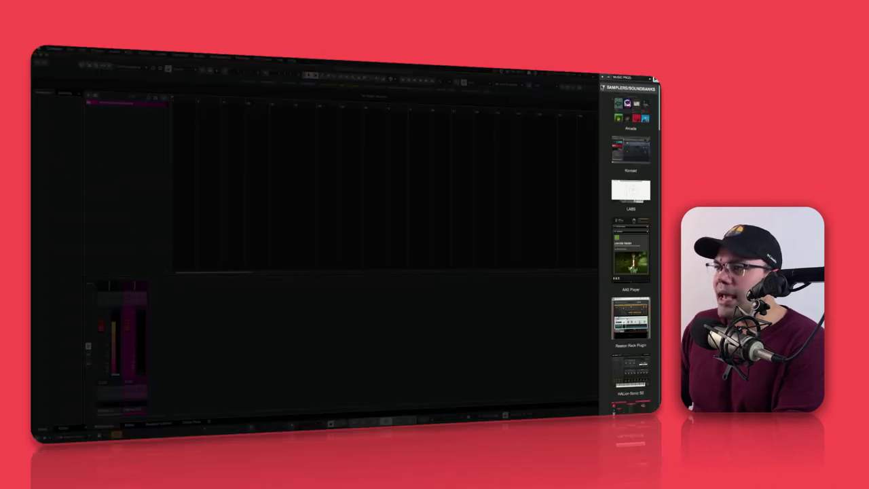
Expand the SAMPLERS/SOUNDBANKS category and look through its instruments
scroll(630, 272, "down", 10)
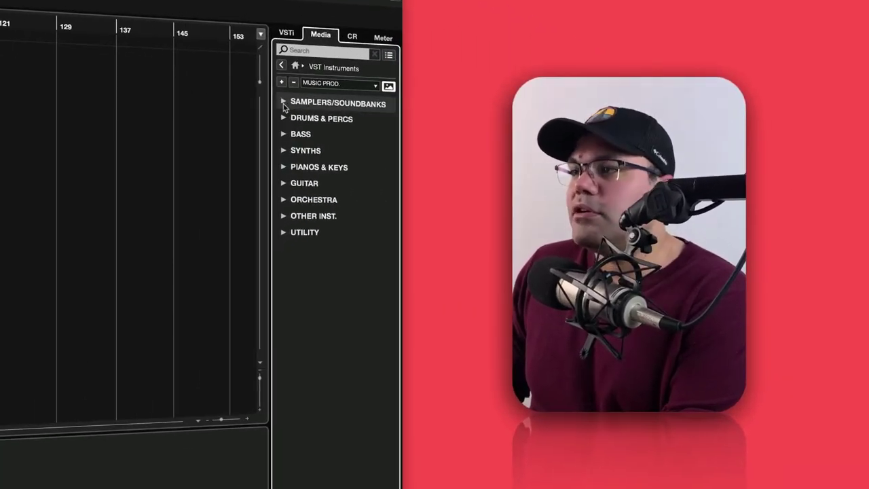
left_click(616, 143)
scroll(283, 221, "down", 5)
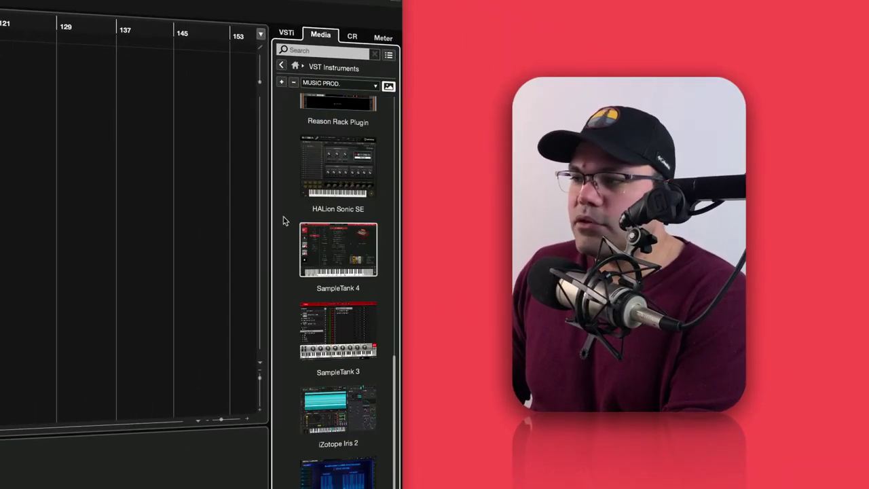
scroll(284, 221, "up", 5)
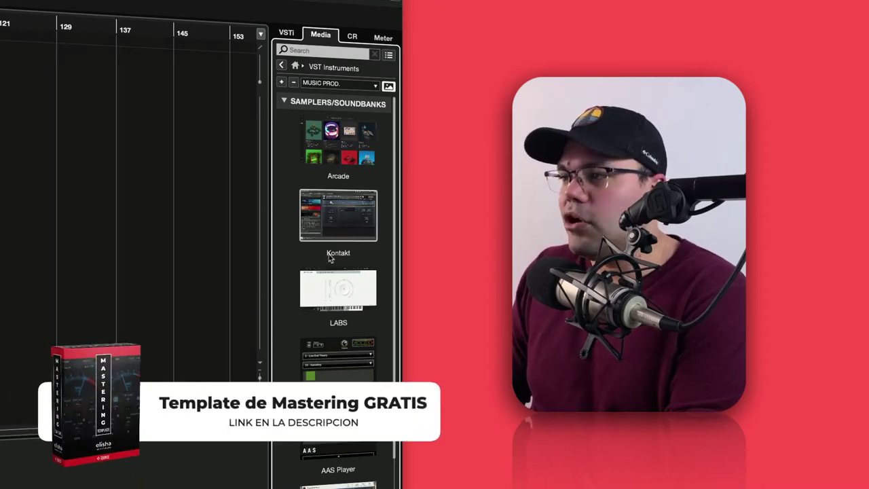
scroll(289, 300, "down", 5)
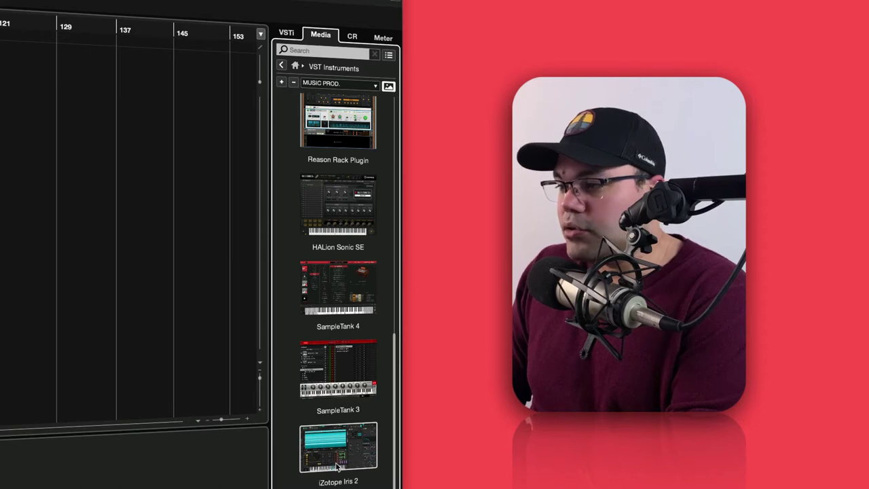
scroll(302, 336, "up", 1)
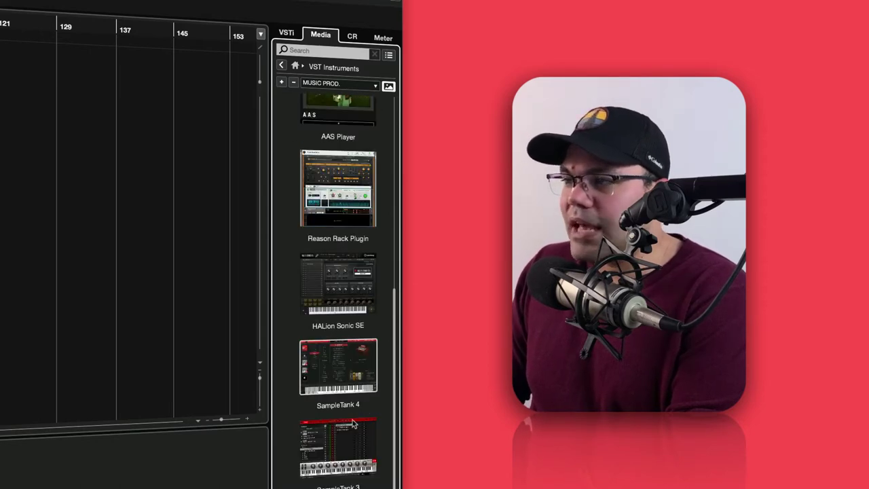
scroll(294, 262, "up", 4)
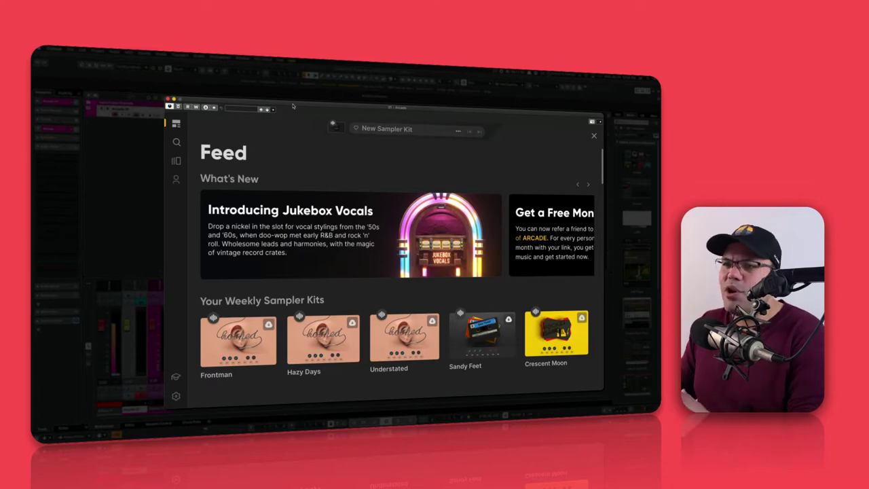
Look through Arcade's Lines library and close the instrument's window
left_click(176, 162)
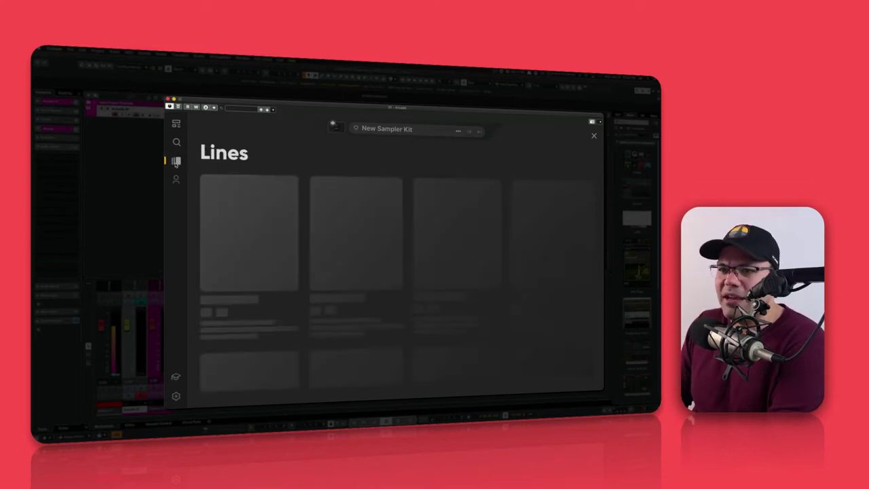
scroll(408, 282, "down", 3)
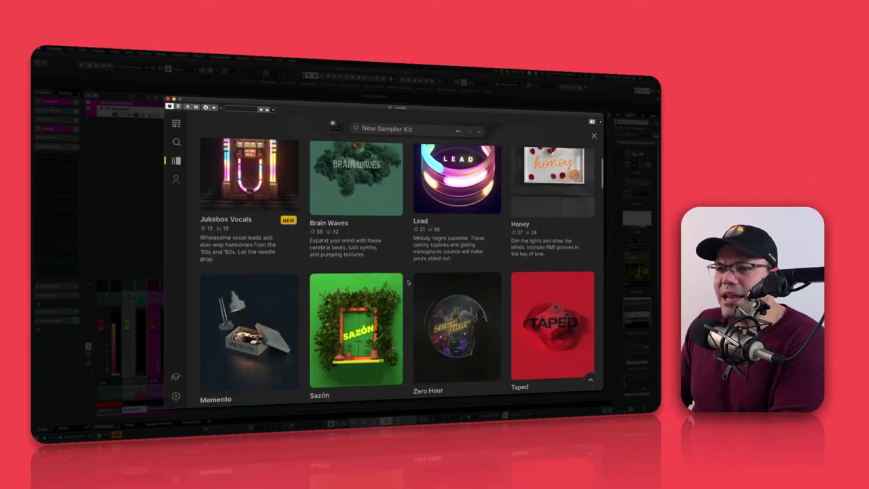
scroll(408, 282, "down", 5)
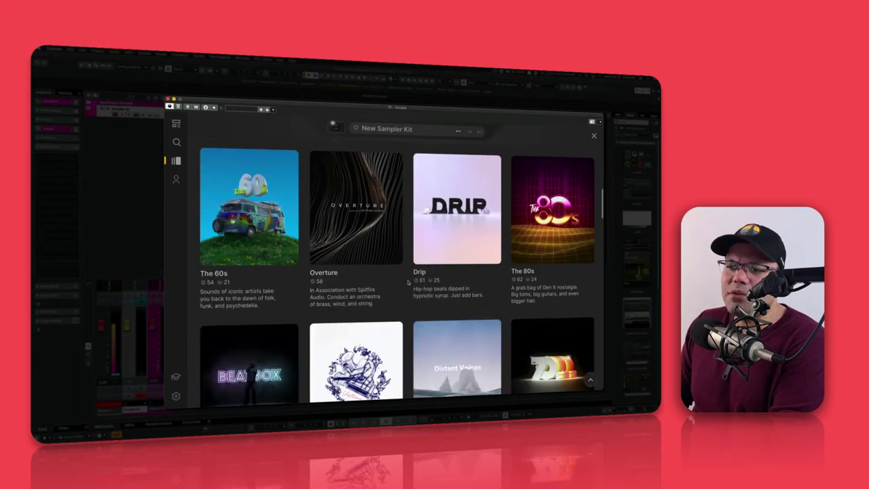
scroll(408, 283, "down", 5)
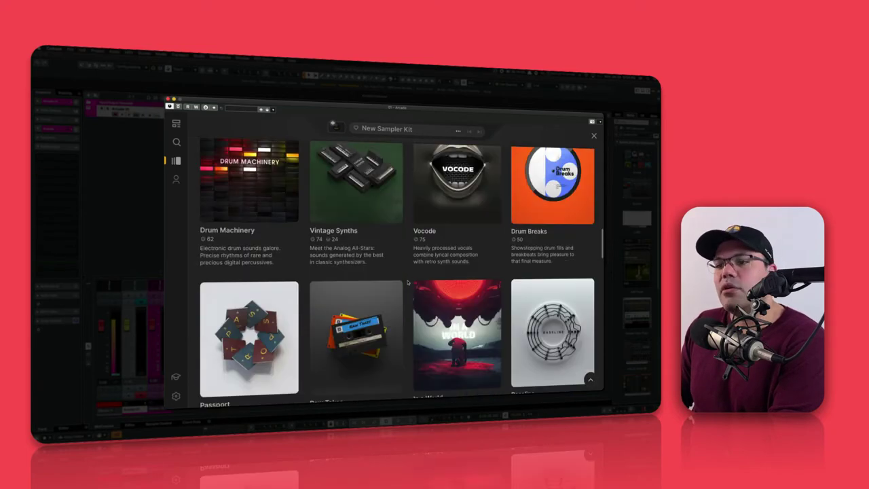
scroll(408, 282, "down", 3)
scroll(407, 282, "down", 3)
scroll(408, 283, "up", 18)
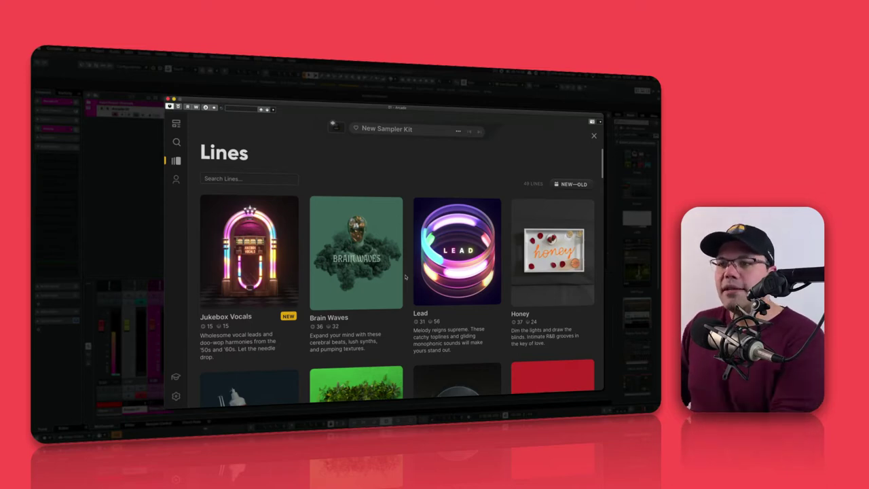
mouse_move(401, 241)
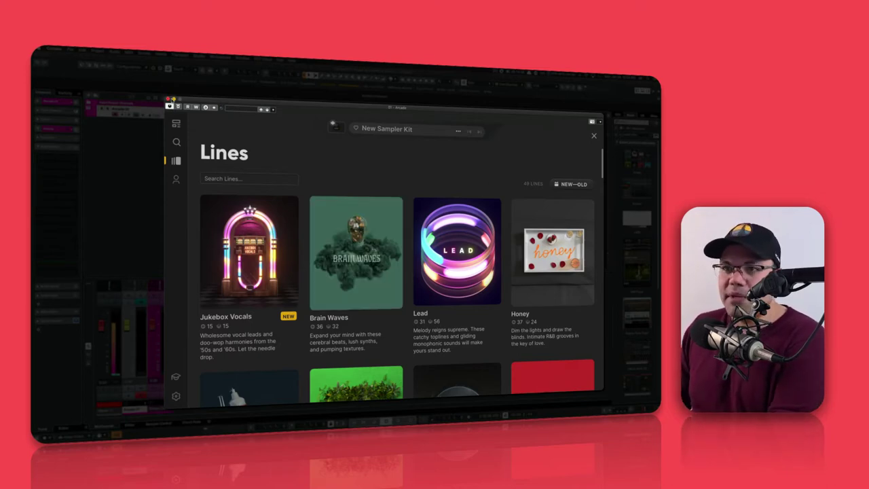
left_click(169, 100)
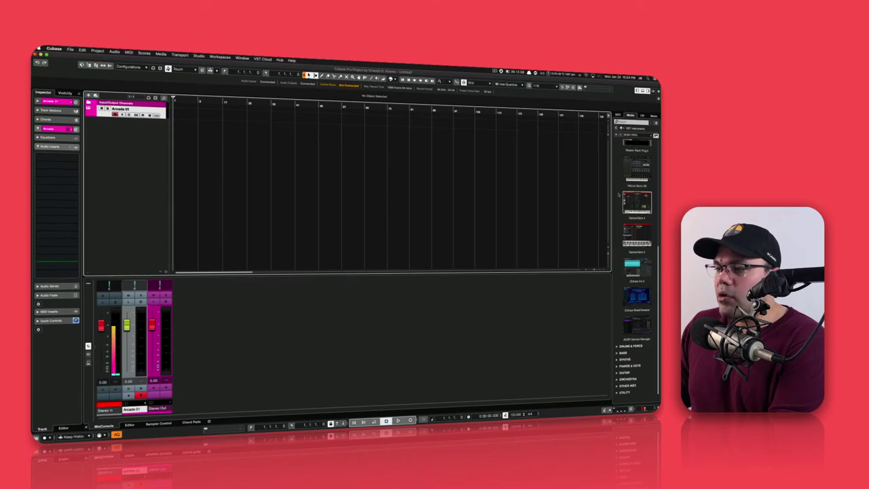
Collapse the SAMPLERS/SOUNDBANKS category and expand DRUMS & PERCS in the instrument list
scroll(618, 195, "up", 10)
left_click(616, 142)
left_click(616, 149)
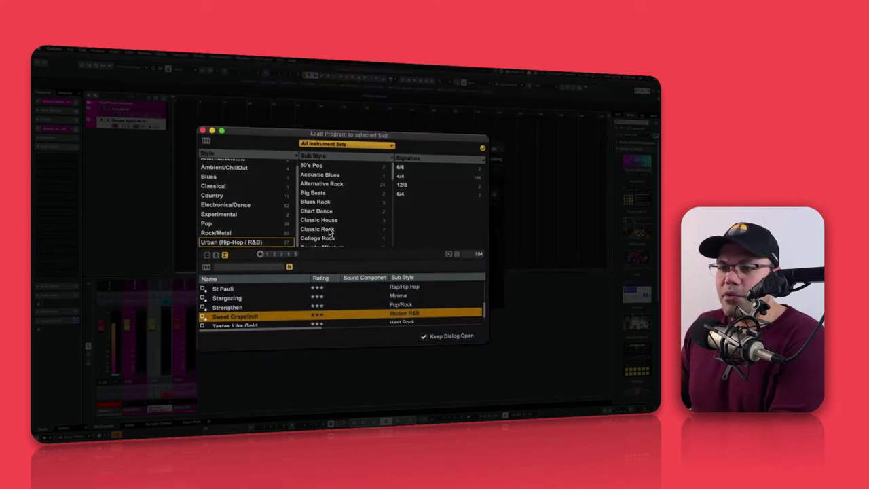
Filter the Groove Agent SE programs by the R&B Pop sub style, load R&B Kit 01 and close the instrument
scroll(334, 211, "down", 5)
scroll(335, 211, "up", 5)
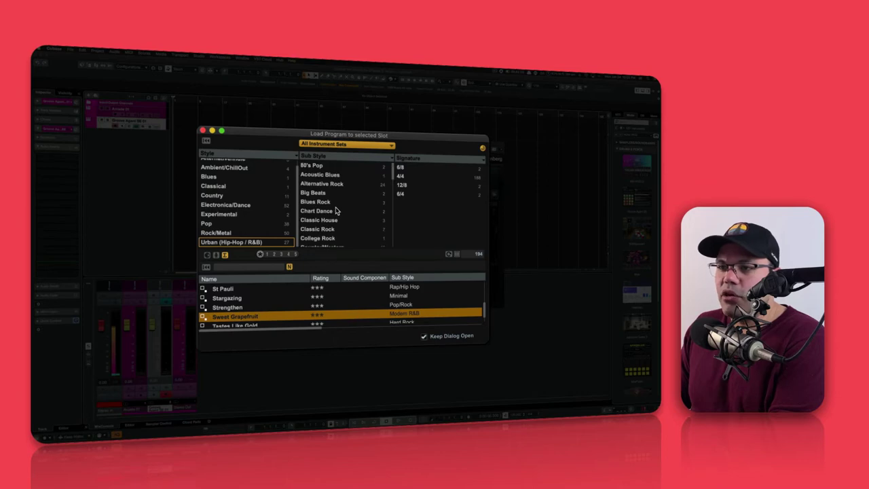
scroll(331, 215, "down", 10)
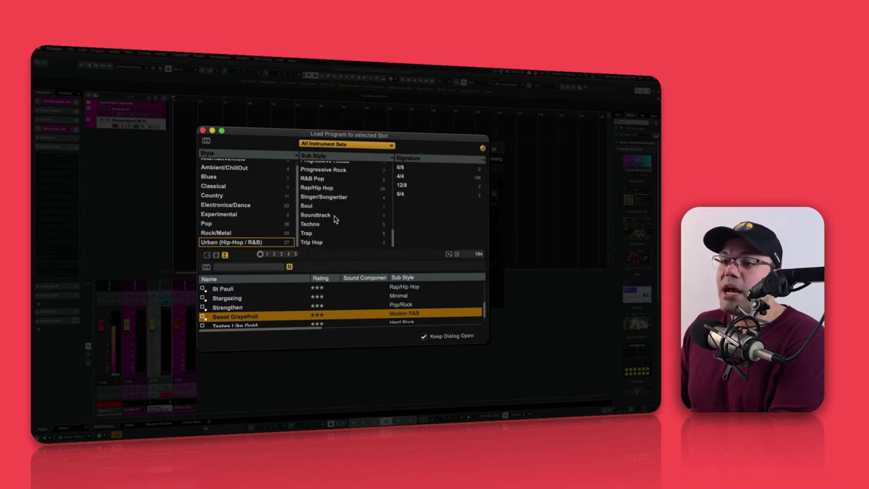
left_click(313, 230)
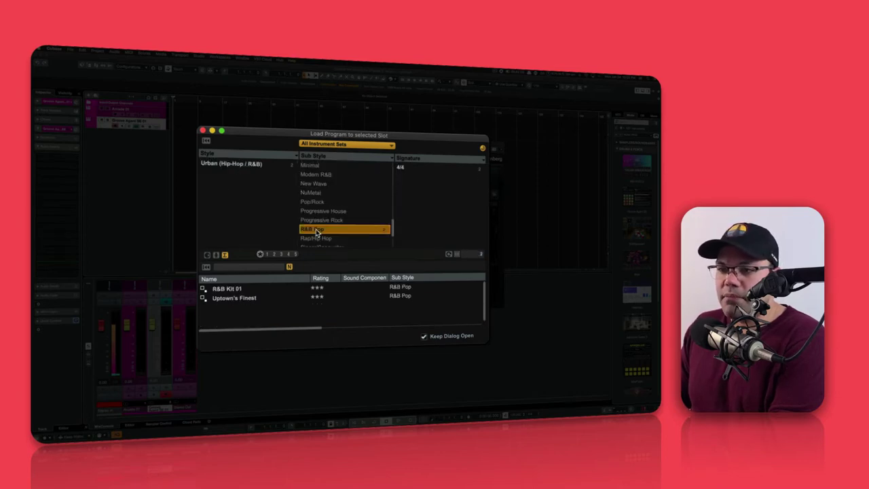
double_click(230, 290)
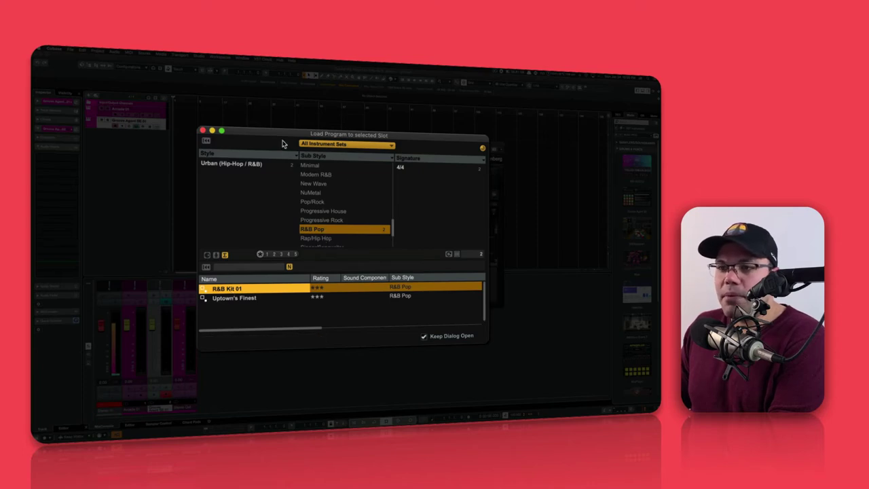
left_click(203, 129)
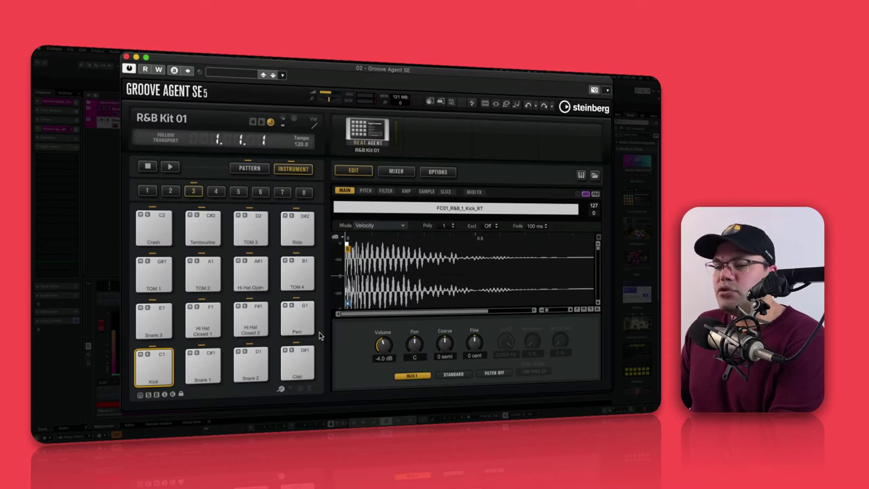
left_click(126, 57)
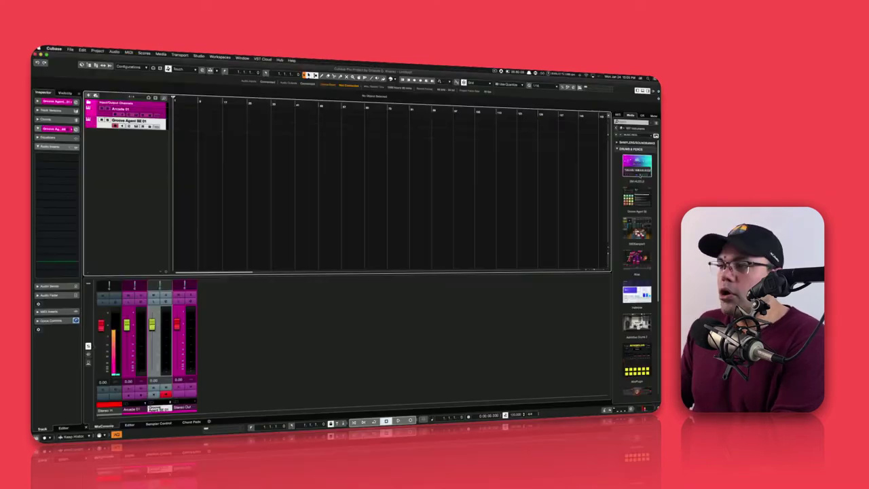
Add the BM-HUSTLE drum instrument as a new track, reposition its window to view it and close it
left_click_drag(638, 172, 164, 170)
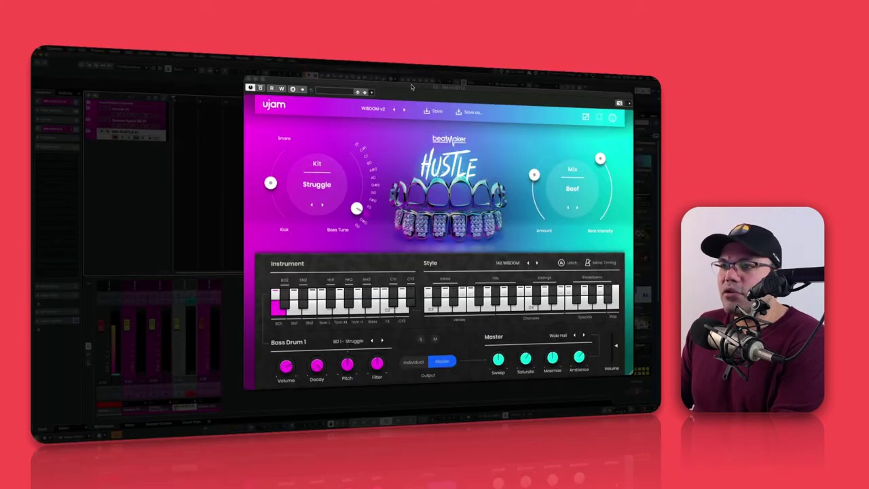
left_click_drag(411, 87, 333, 85)
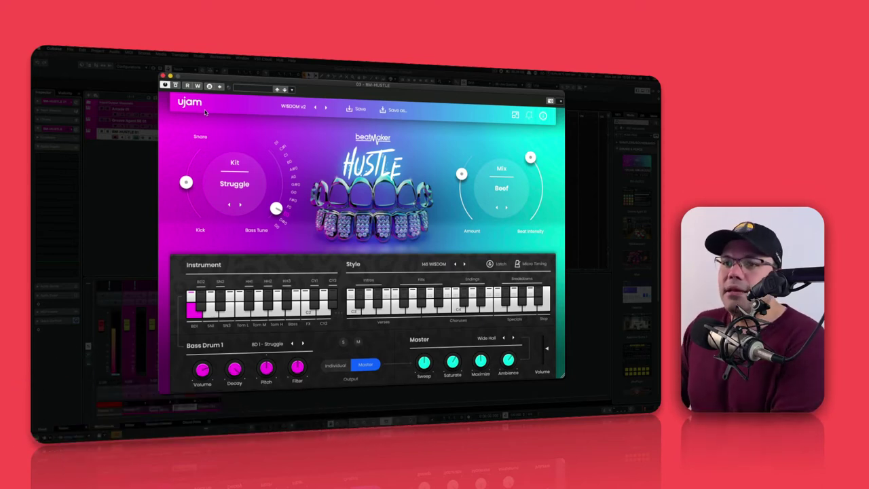
left_click(163, 76)
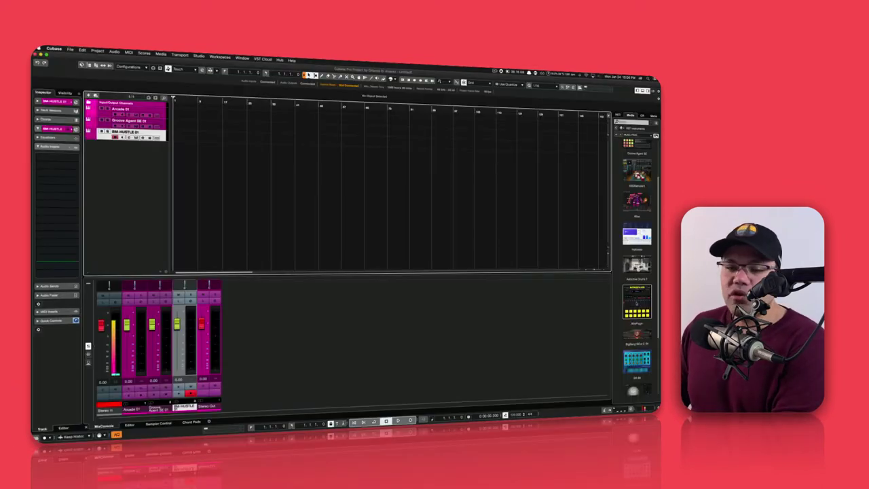
Add the AfroPlugin drum instrument as a new track and switch its preset to Future Baile Funk
left_click_drag(641, 309, 144, 165)
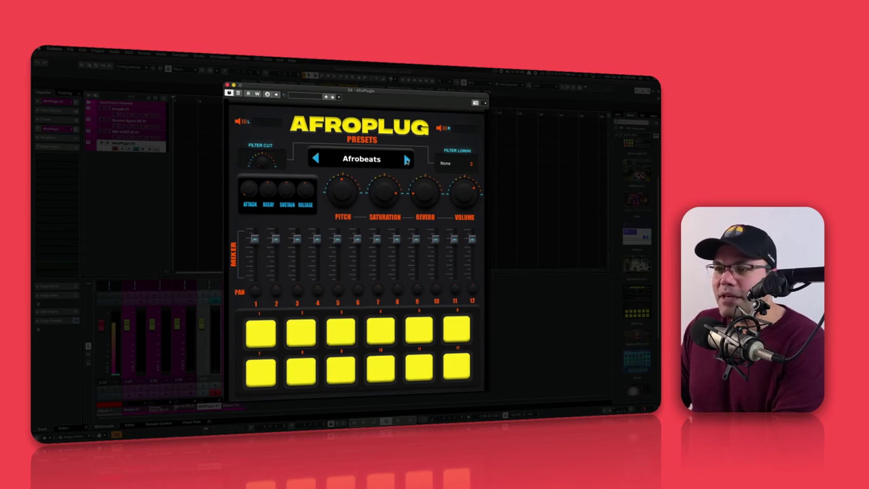
left_click(405, 160)
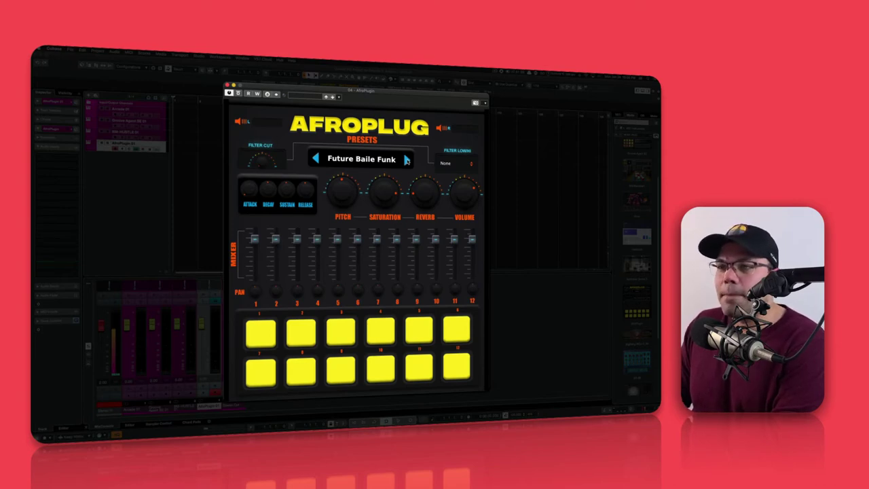
Advance the AfroPlugin presets from Future Baile Funk to Zouk Compas and close the instrument window
left_click(406, 160)
left_click(406, 160)
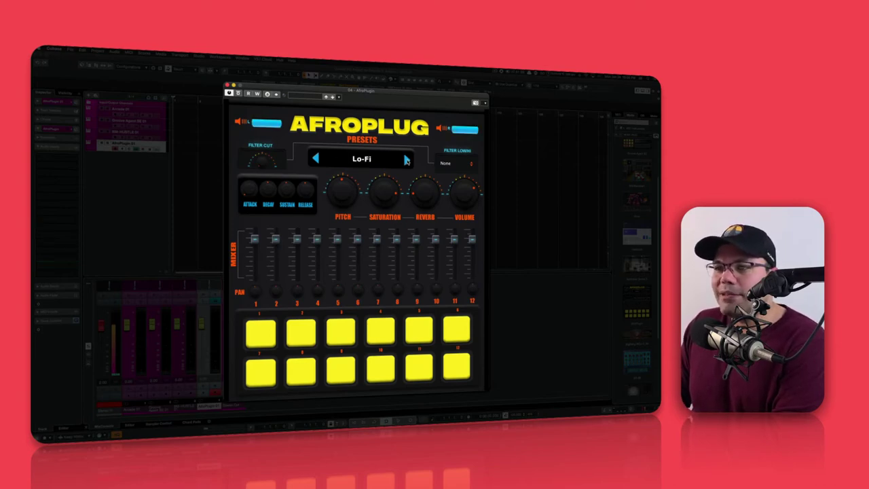
left_click(405, 161)
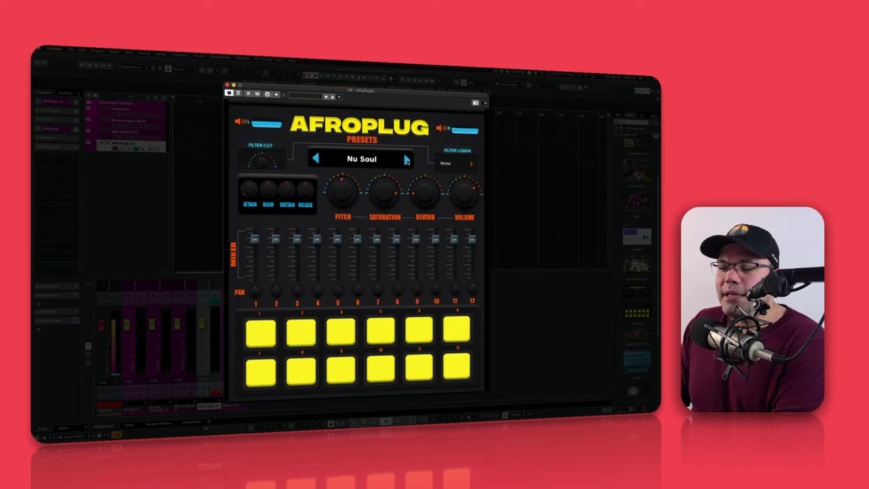
left_click(406, 160)
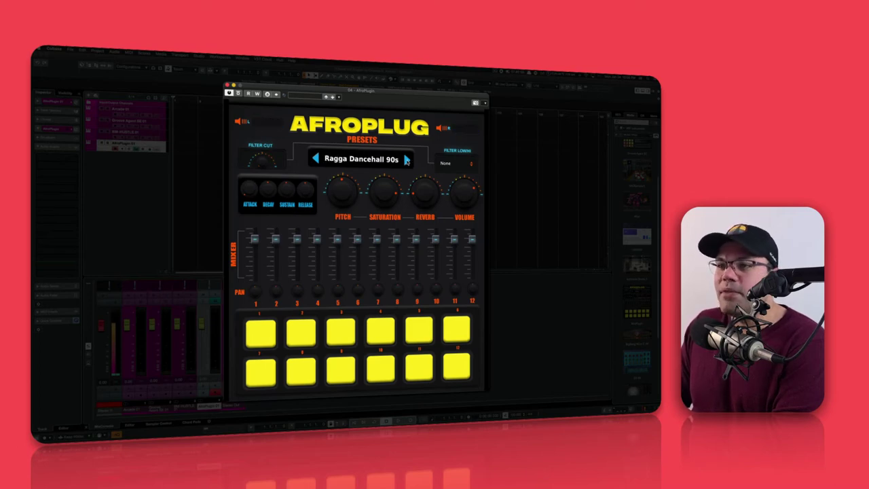
left_click(405, 160)
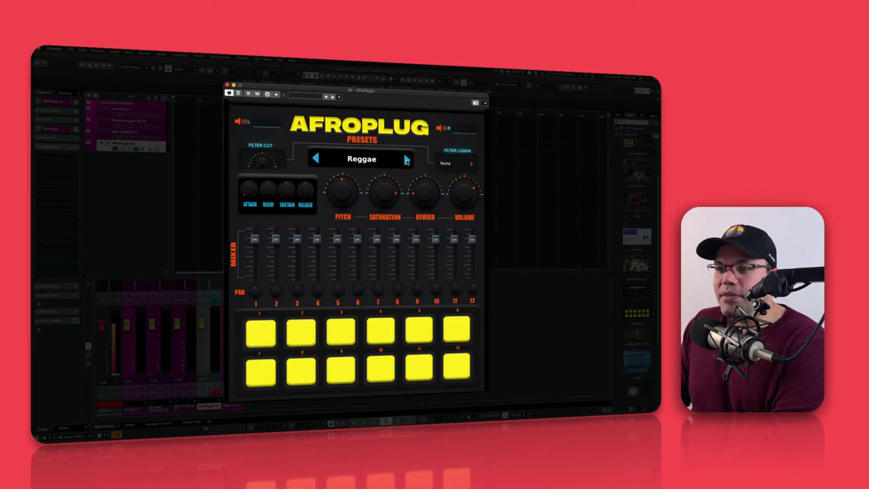
left_click(406, 160)
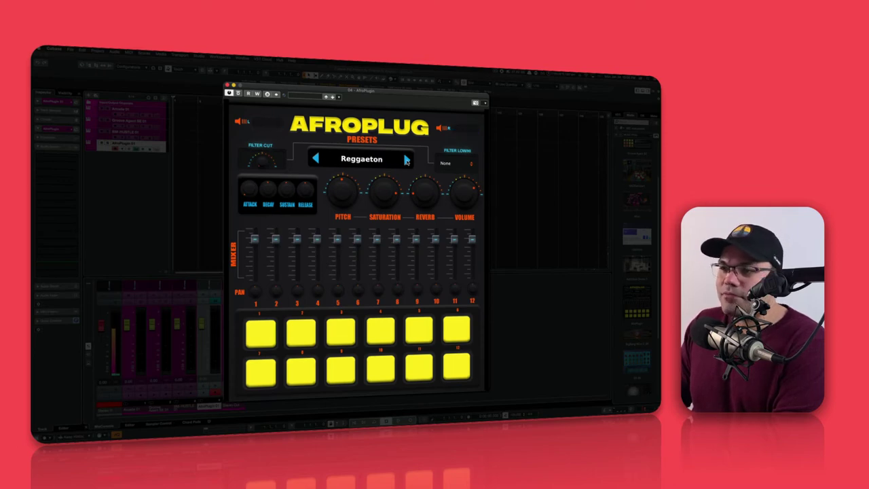
left_click(406, 160)
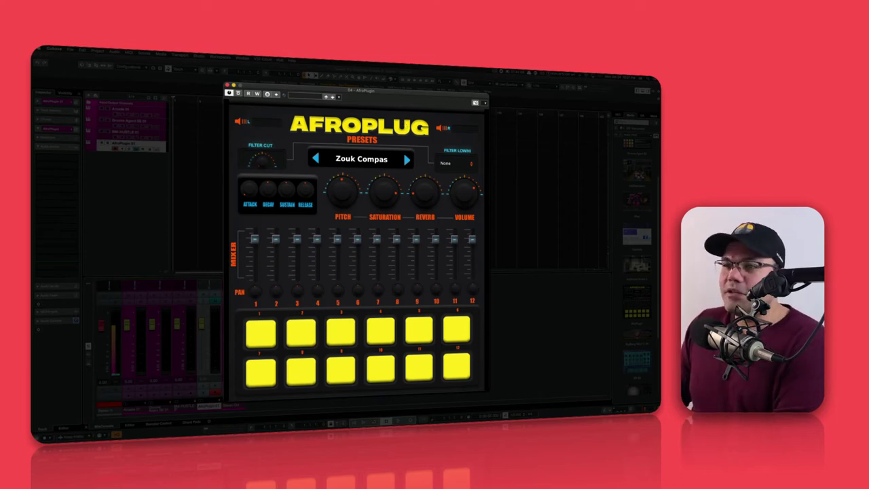
left_click(228, 87)
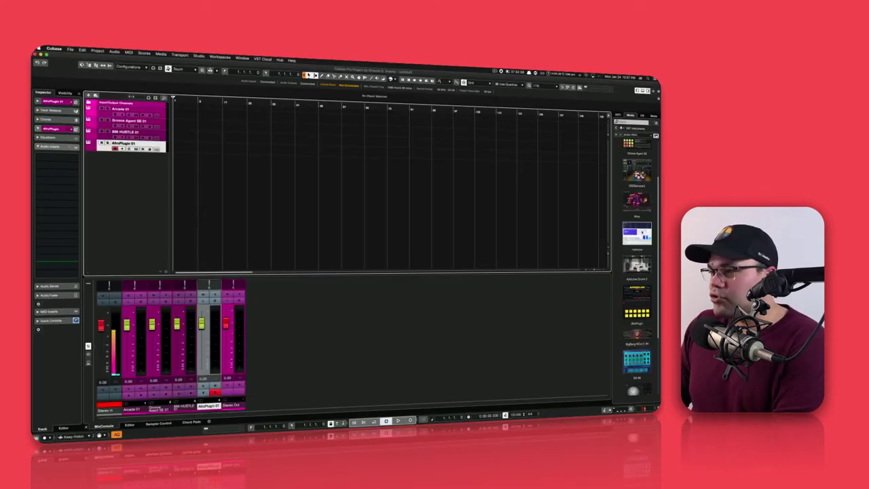
Collapse the DRUMS & PERCS category and expand BASS in the instrument list
scroll(621, 157, "up", 3)
left_click(617, 149)
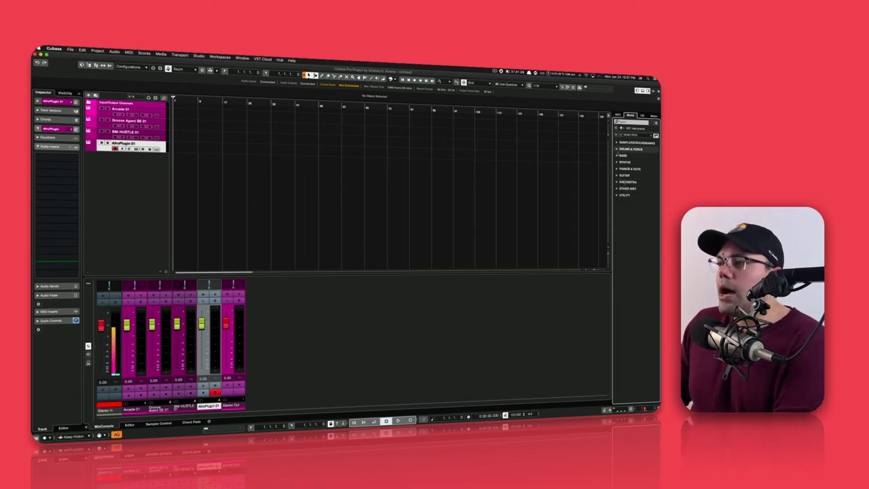
left_click(619, 156)
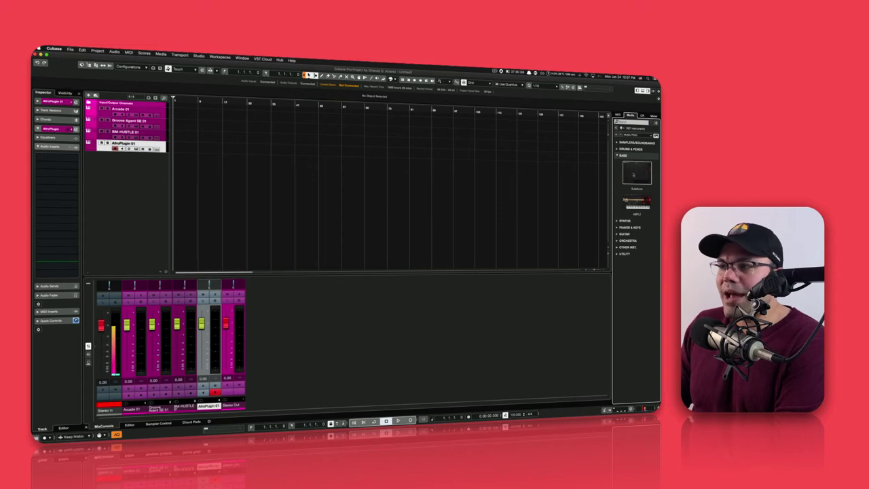
Add the Subdivine and ABPL2 bass instruments as new tracks, and close the Subdivine window after repositioning it
left_click_drag(637, 173, 136, 175)
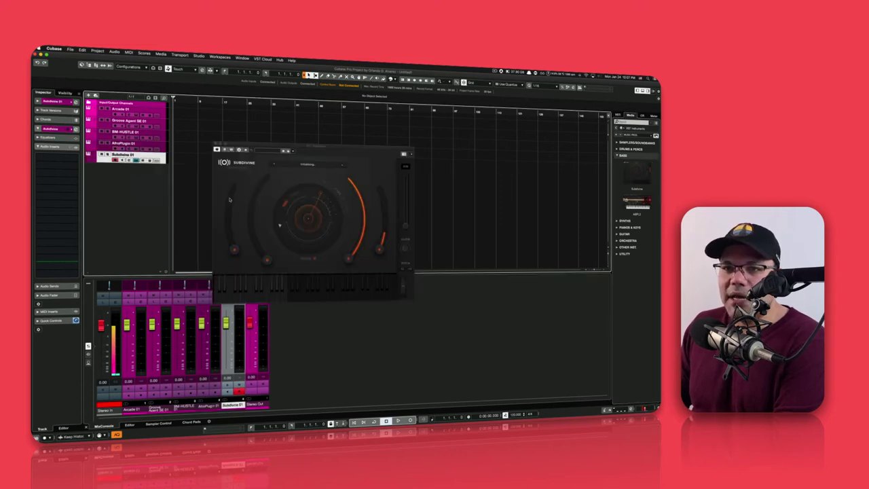
left_click_drag(348, 88, 388, 93)
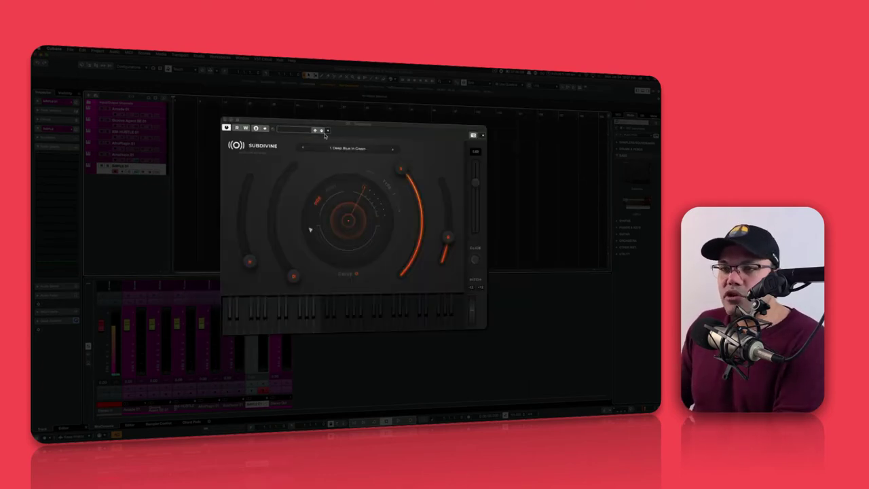
left_click(224, 120)
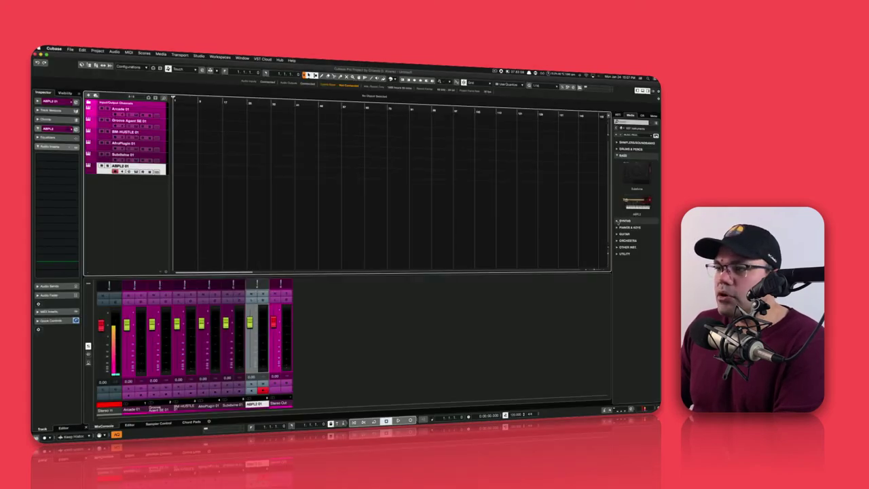
Expand the SYNTHS category, add ANA 2 as a new instrument track and reposition its window
left_click(623, 220)
left_click_drag(637, 239, 163, 211)
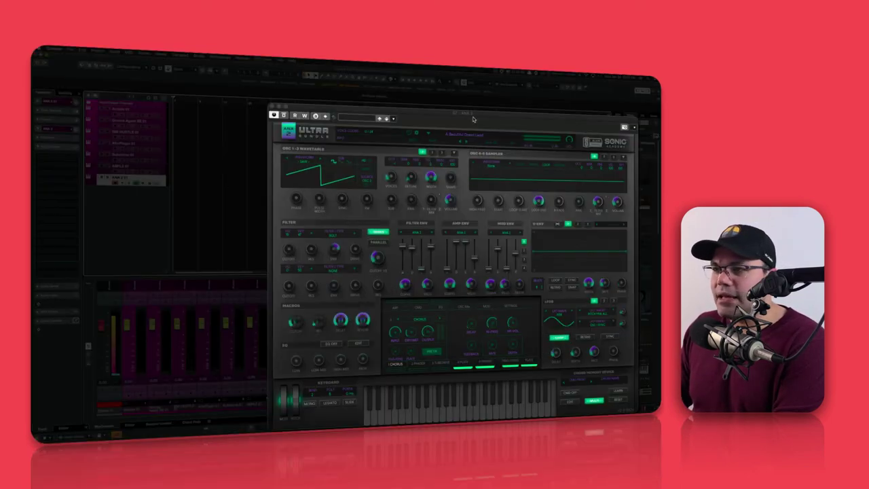
left_click_drag(473, 114, 368, 80)
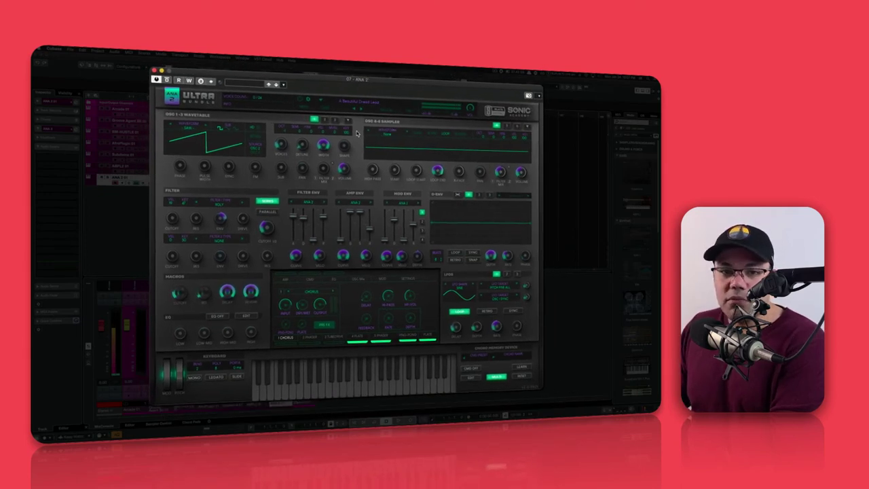
View the Bass and Ambient presets in ANA 2's preset browser and close the instrument
left_click(356, 100)
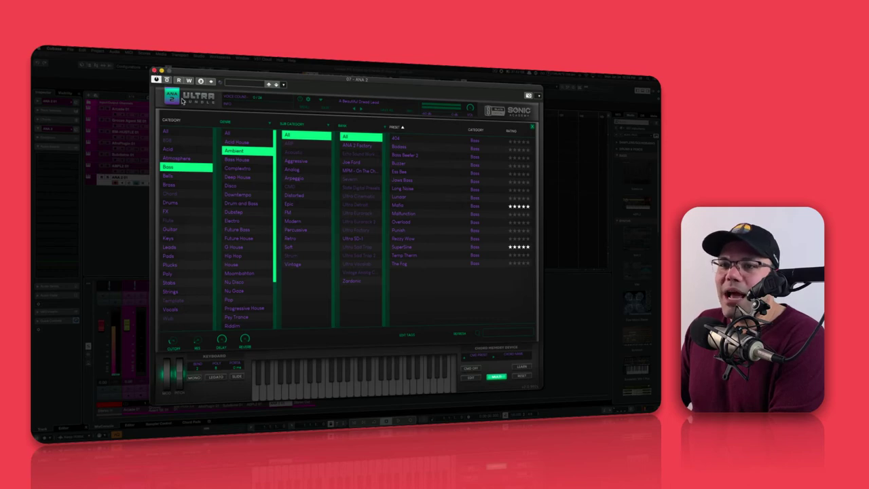
left_click(191, 101)
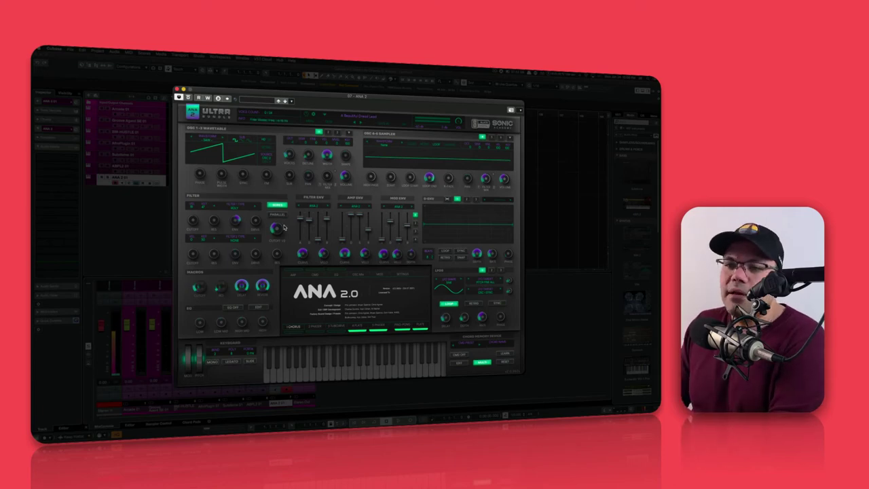
left_click(176, 88)
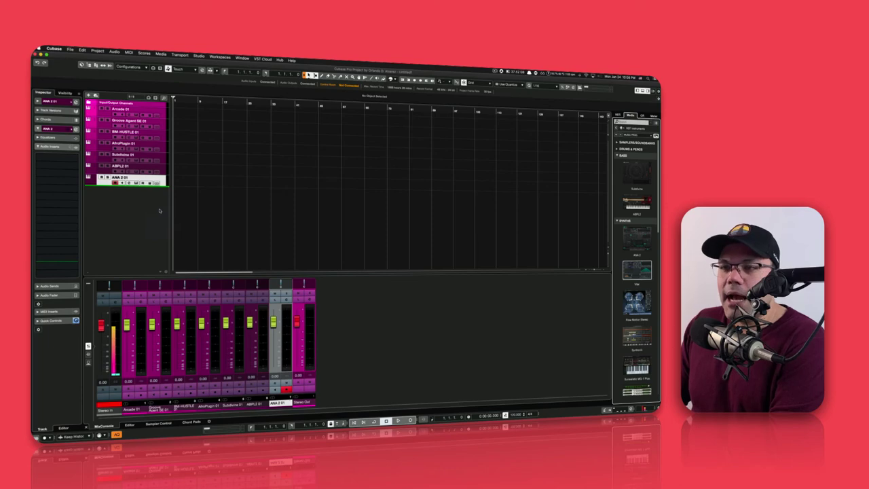
Add the Vital synth as a new track, load its A Night in Kalyan preset and close the instrument
left_click_drag(159, 210, 160, 211)
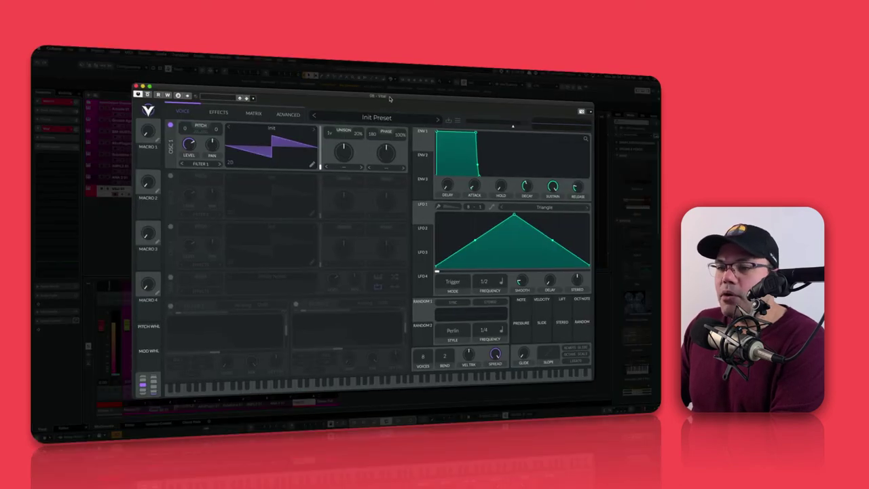
left_click(367, 117)
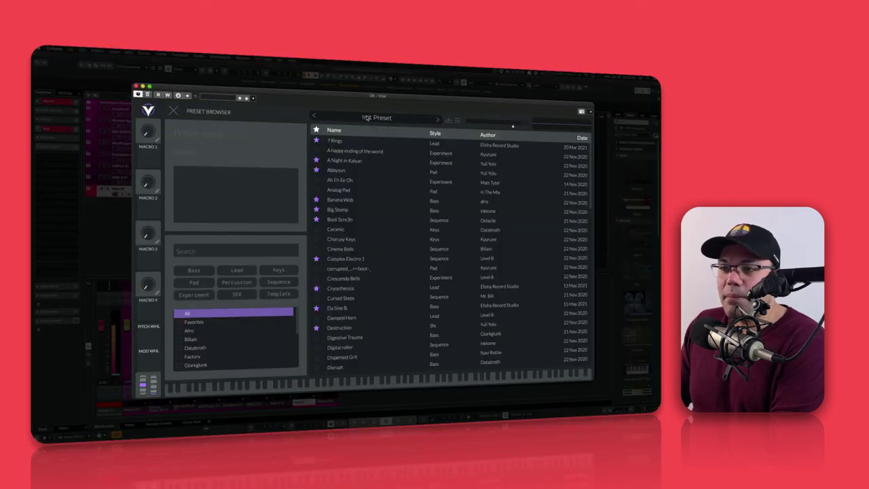
left_click(343, 161)
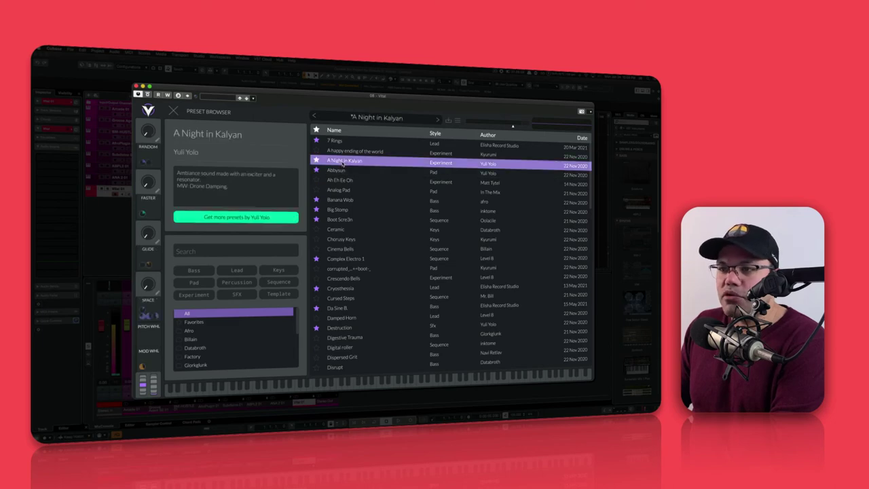
left_click(174, 111)
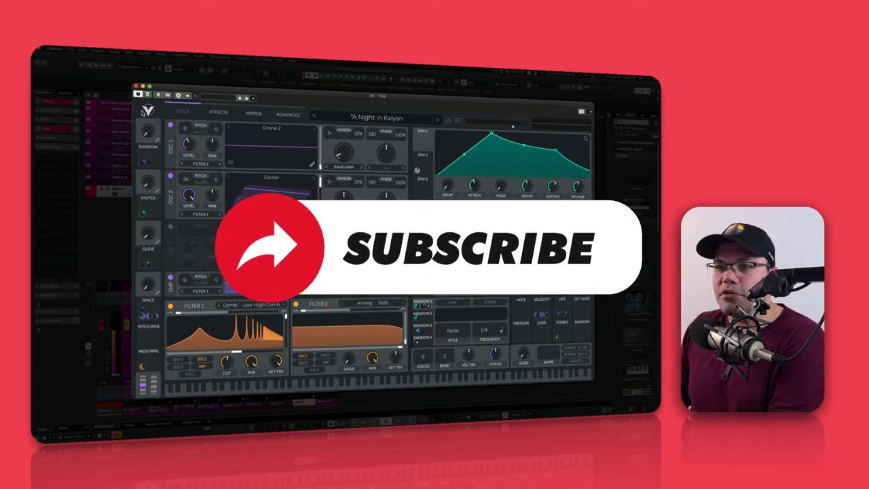
left_click(136, 86)
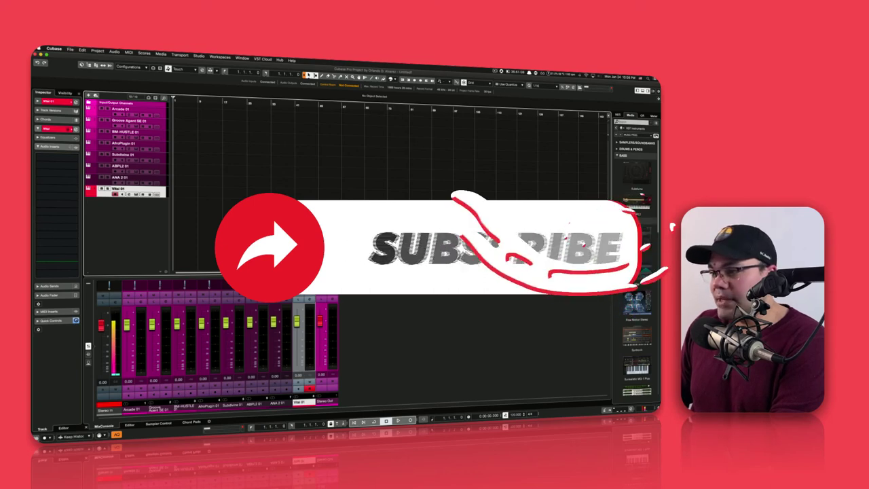
Add the Flow Motion Stereo synth from the SYNTHS category as a new track and close its window
scroll(615, 278, "down", 5)
scroll(616, 277, "up", 6)
scroll(617, 273, "down", 4)
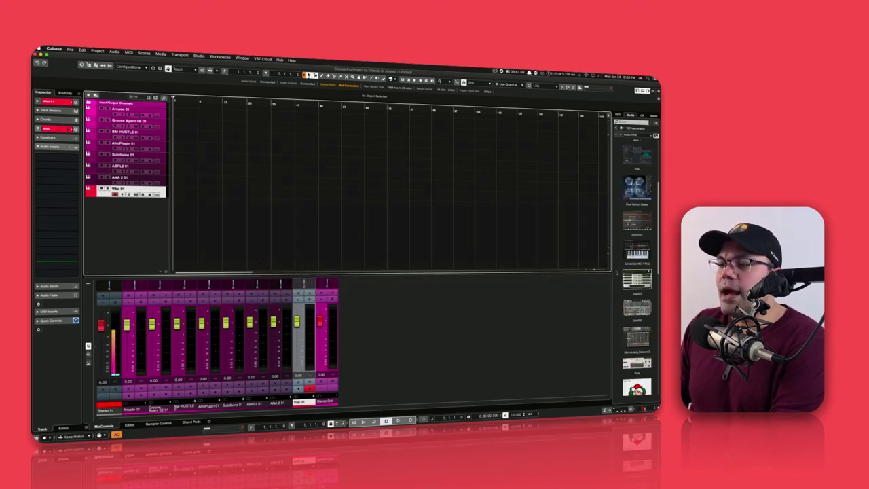
scroll(616, 273, "up", 1)
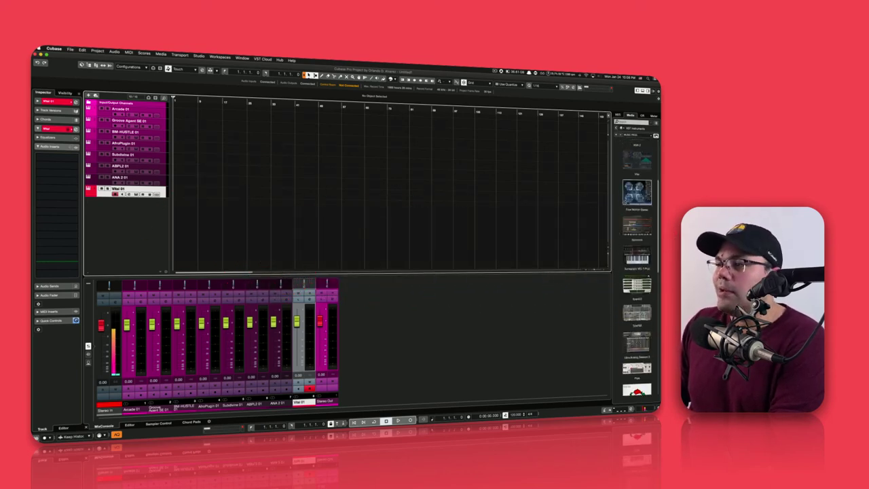
left_click_drag(638, 208, 148, 226)
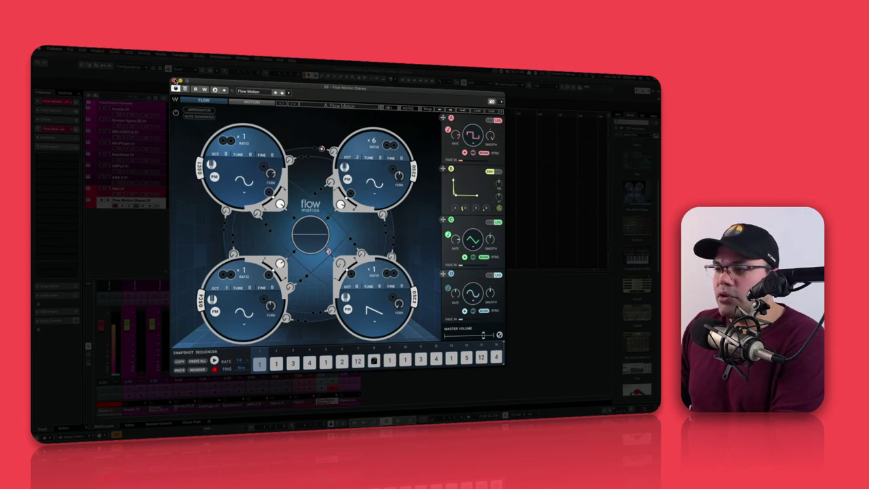
left_click(174, 81)
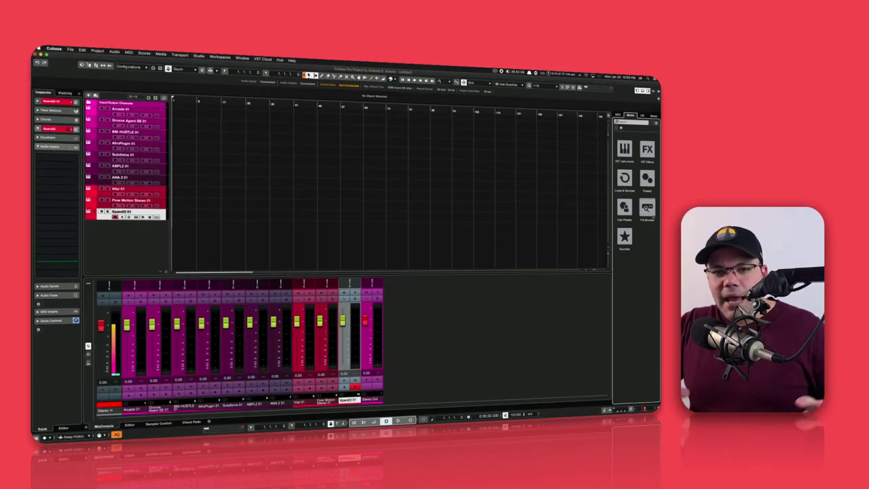